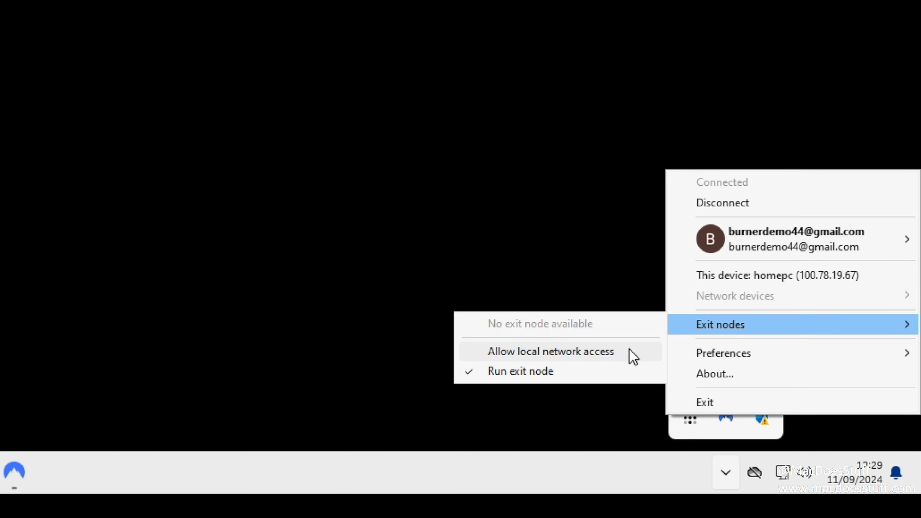
- Open a new InPrivate Edge window and load the Tailscale website
{"action": "left_click", "coordinate": [411, 173]}
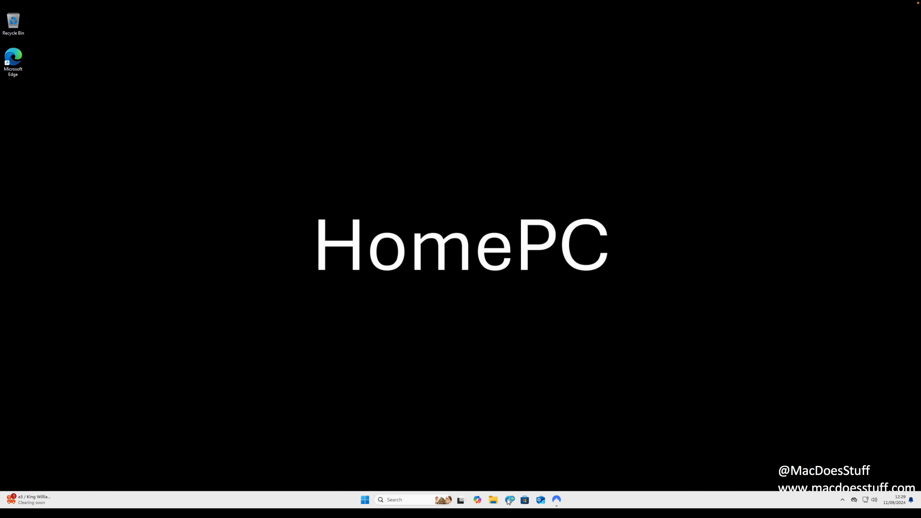
{"action": "left_click", "coordinate": [510, 500]}
{"action": "left_click", "coordinate": [899, 30]}
{"action": "left_click", "coordinate": [875, 65]}
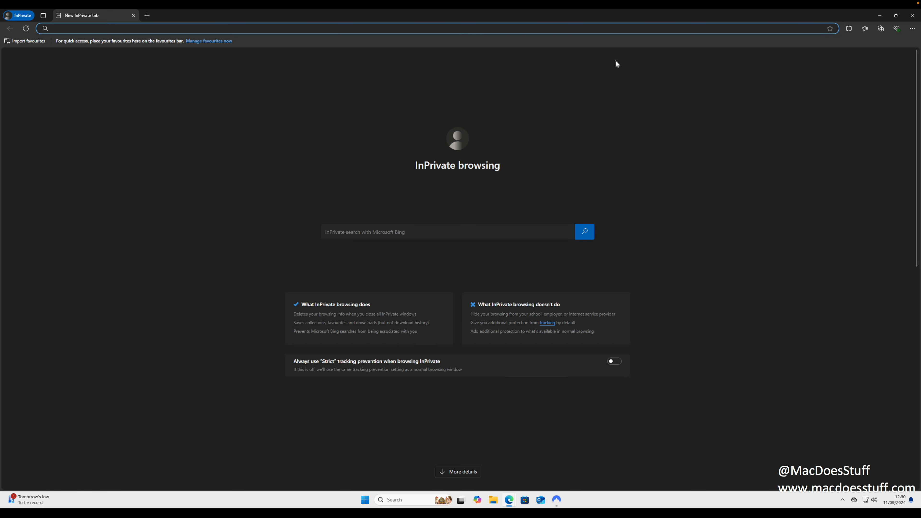
{"action": "type", "text": "tailscale"}
{"action": "key", "text": "Return"}
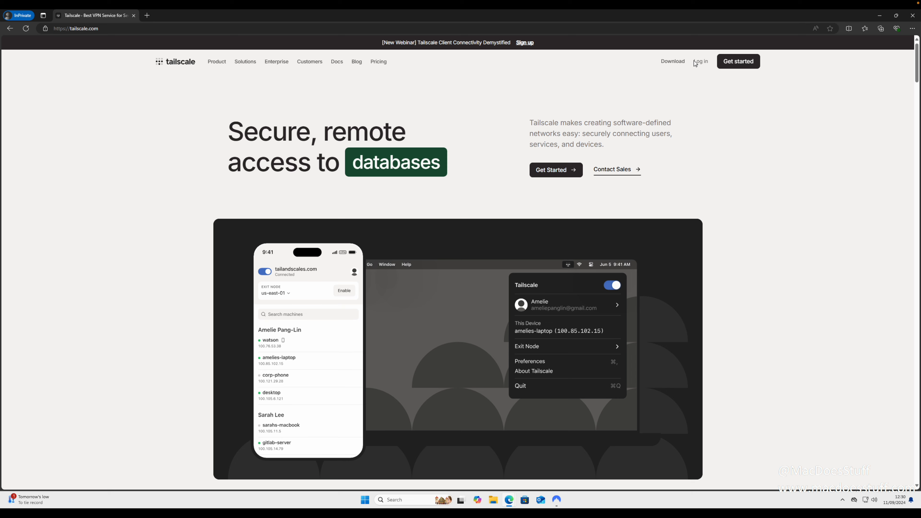
- Log in to the Tailscale admin console with the Google account
{"action": "left_click", "coordinate": [695, 61]}
{"action": "left_click", "coordinate": [462, 134]}
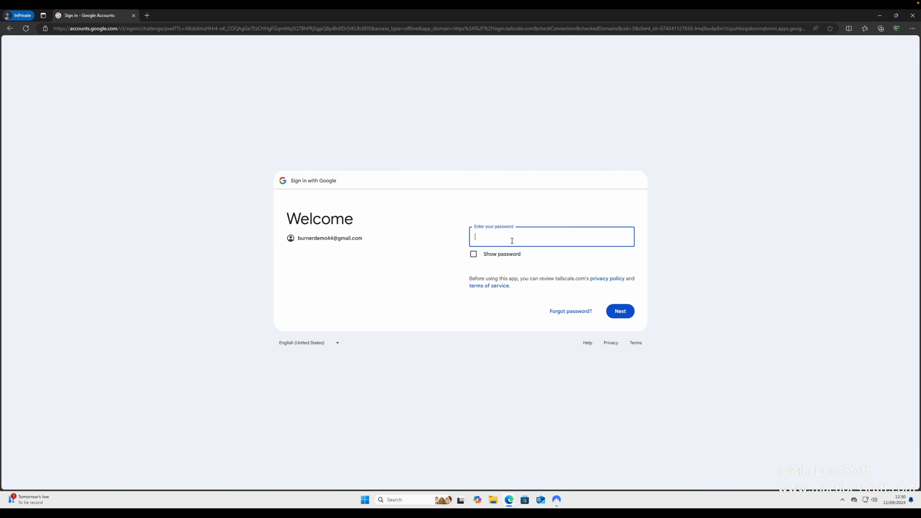
{"action": "key", "text": "ctrl+v"}
{"action": "left_click", "coordinate": [615, 312]}
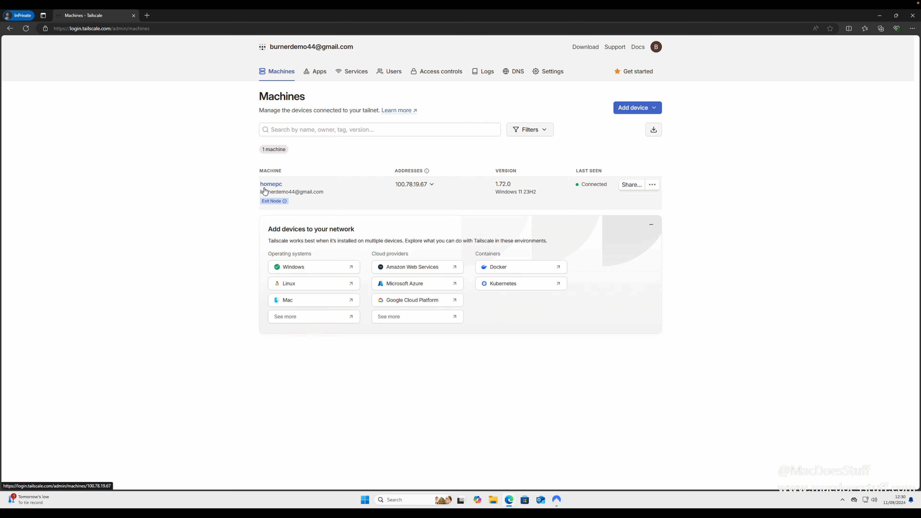
- Open Edit route settings for homepc from its row's actions menu
{"action": "mouse_move", "coordinate": [272, 201]}
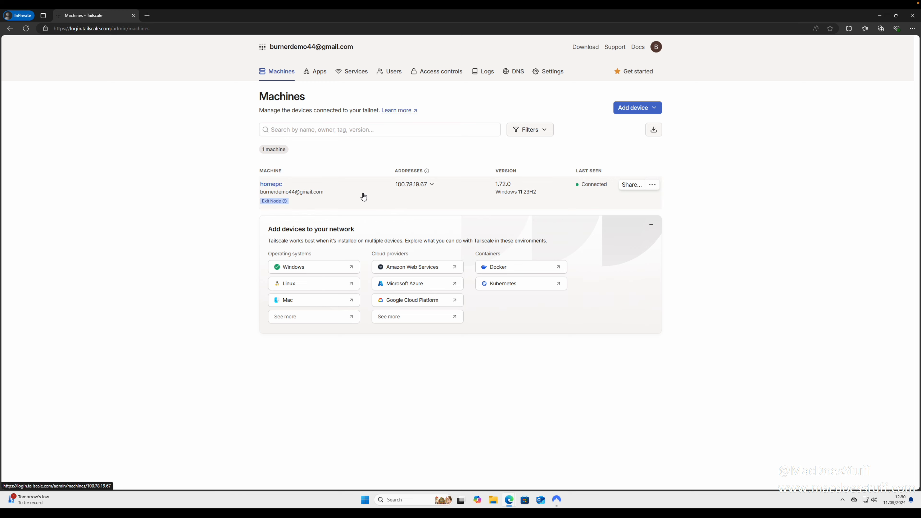
{"action": "left_click", "coordinate": [655, 185]}
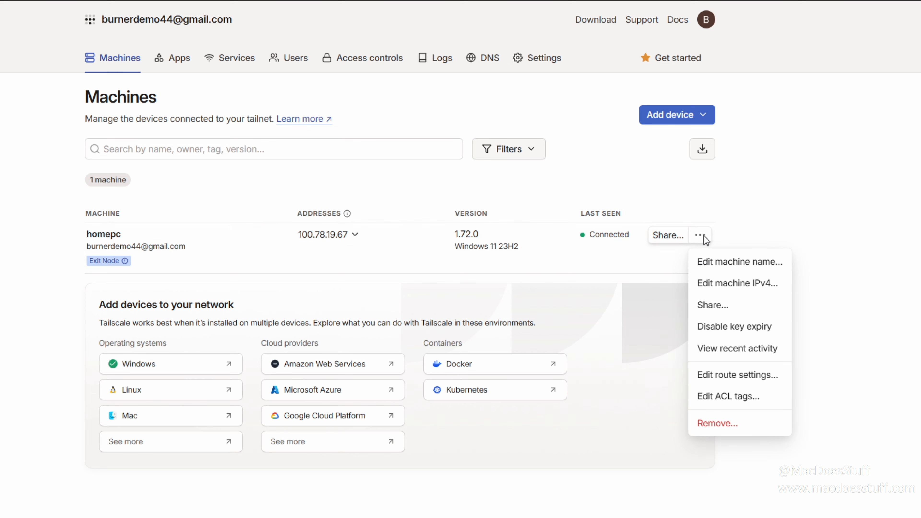
{"action": "left_click", "coordinate": [736, 370]}
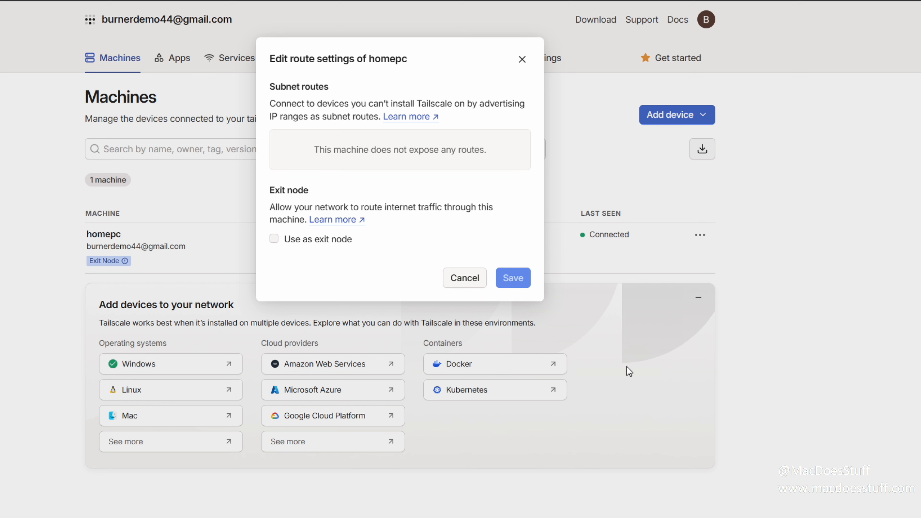
{"action": "left_click", "coordinate": [733, 475]}
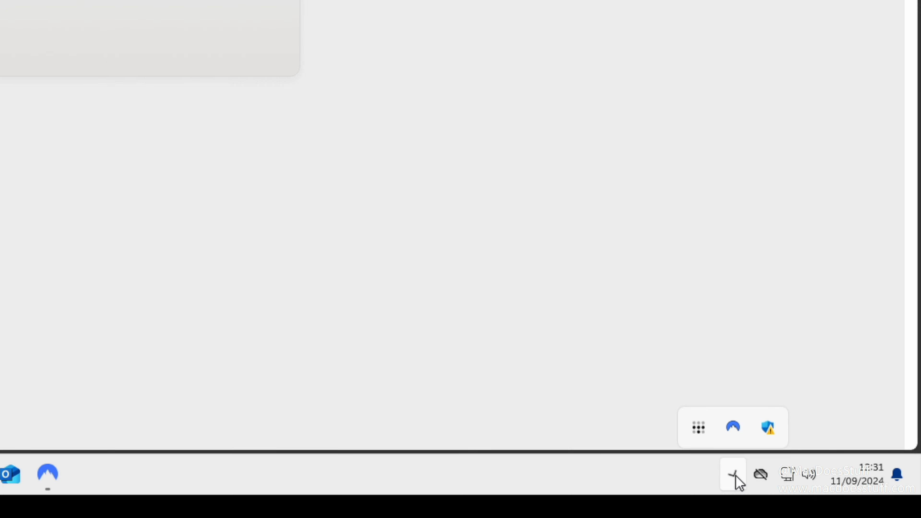
- Enable Use as exit node for homepc and save the route settings
{"action": "left_click", "coordinate": [710, 425]}
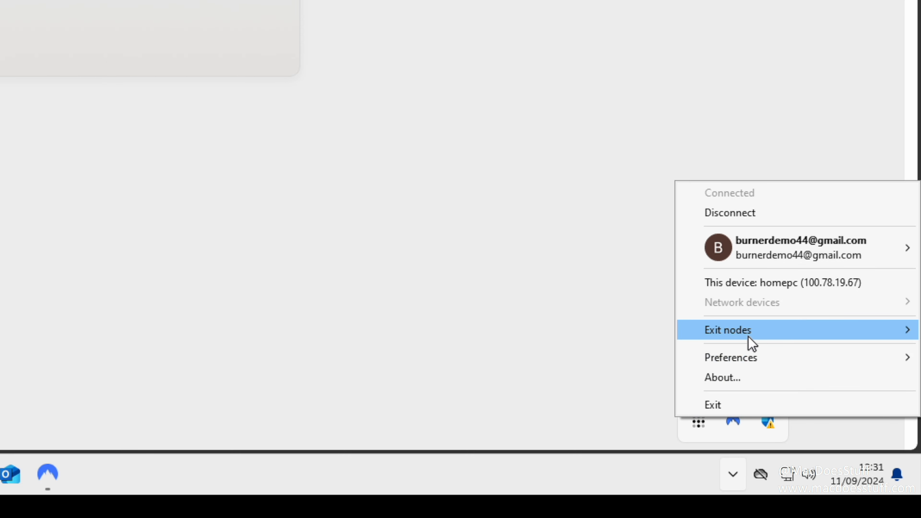
{"action": "mouse_move", "coordinate": [749, 341]}
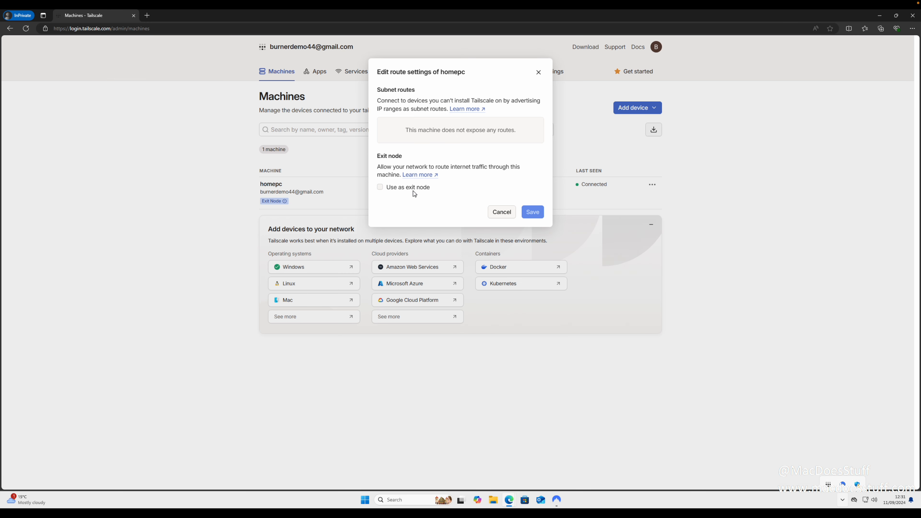
{"action": "left_click", "coordinate": [412, 189]}
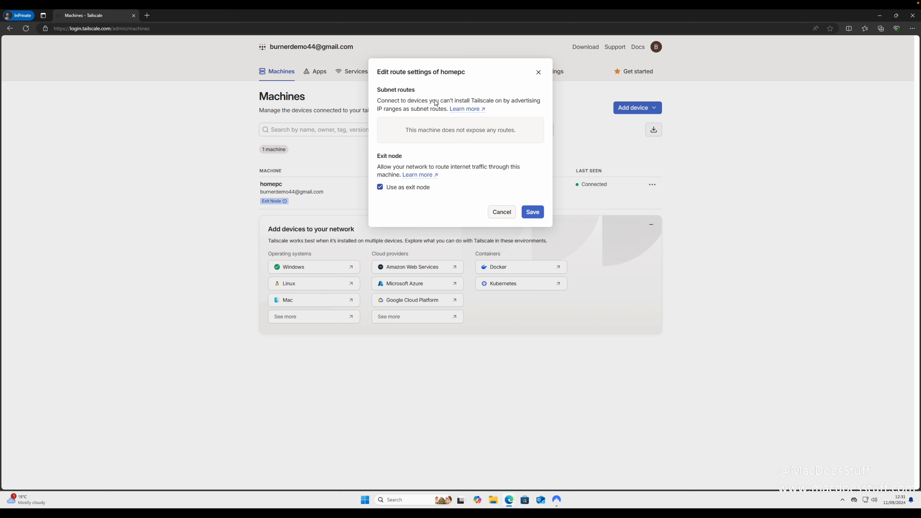
{"action": "left_click_drag", "start_coordinate": [466, 74], "coordinate": [372, 75]}
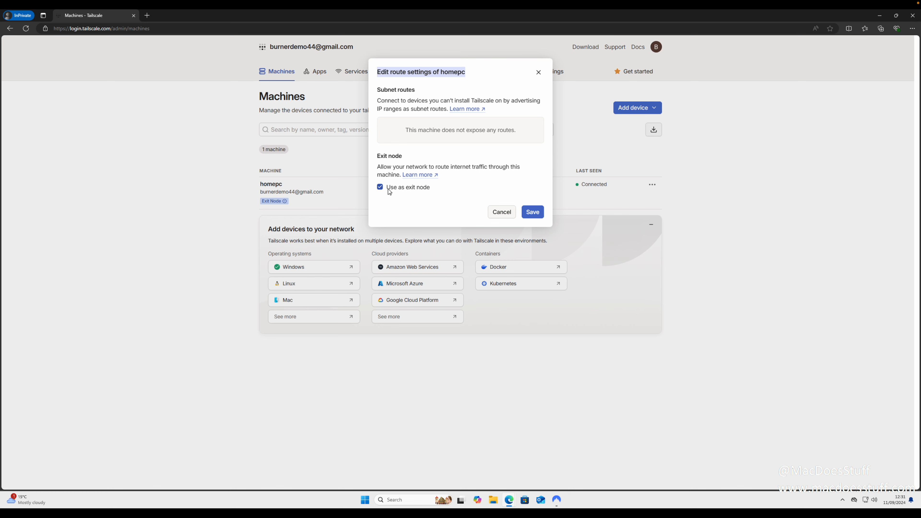
{"action": "left_click", "coordinate": [532, 213]}
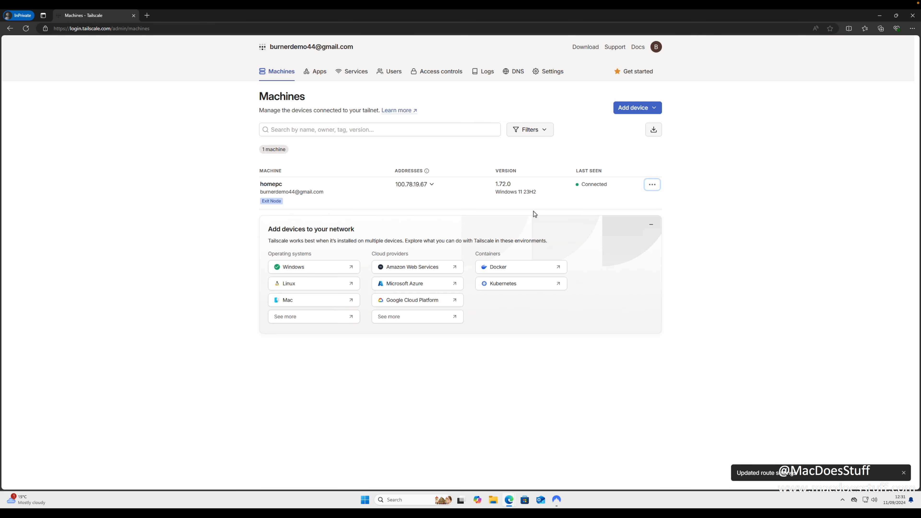
- Turn on Run unattended in Tailscale's tray Preferences and confirm with Yes
{"action": "left_click", "coordinate": [842, 501]}
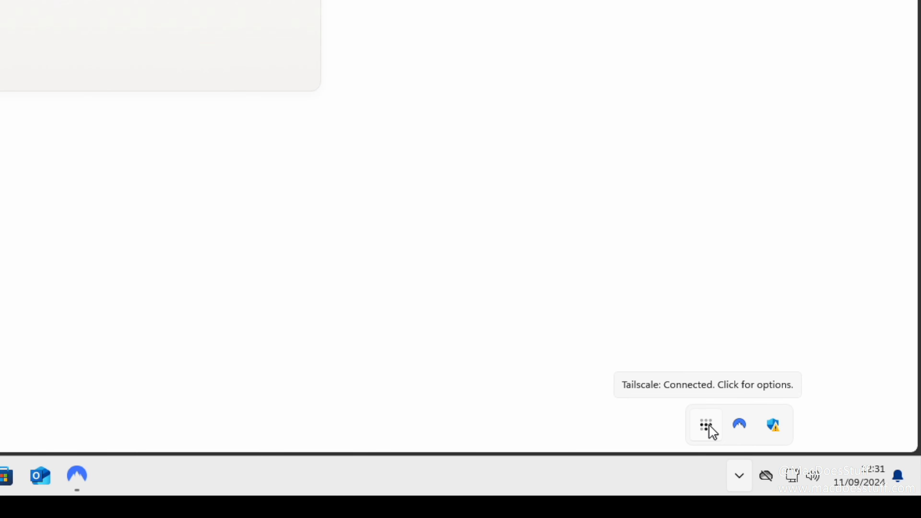
{"action": "left_click", "coordinate": [711, 428]}
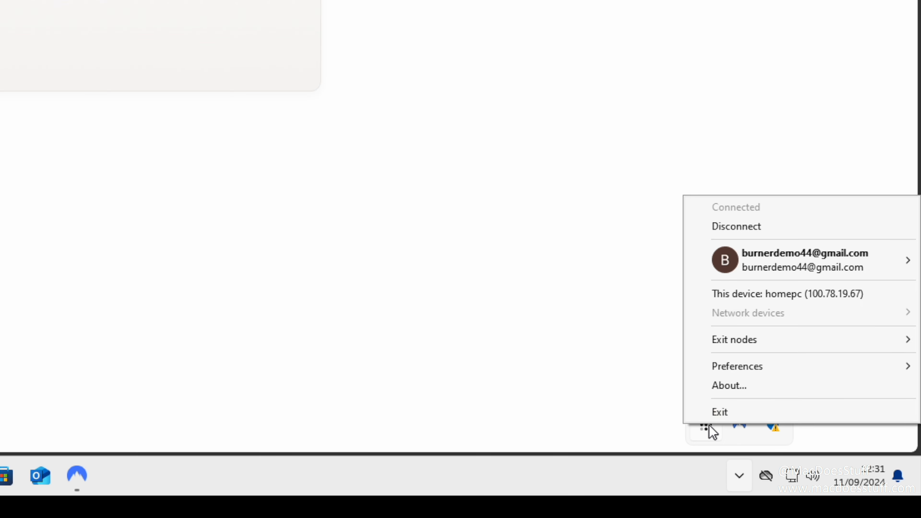
{"action": "mouse_move", "coordinate": [758, 366]}
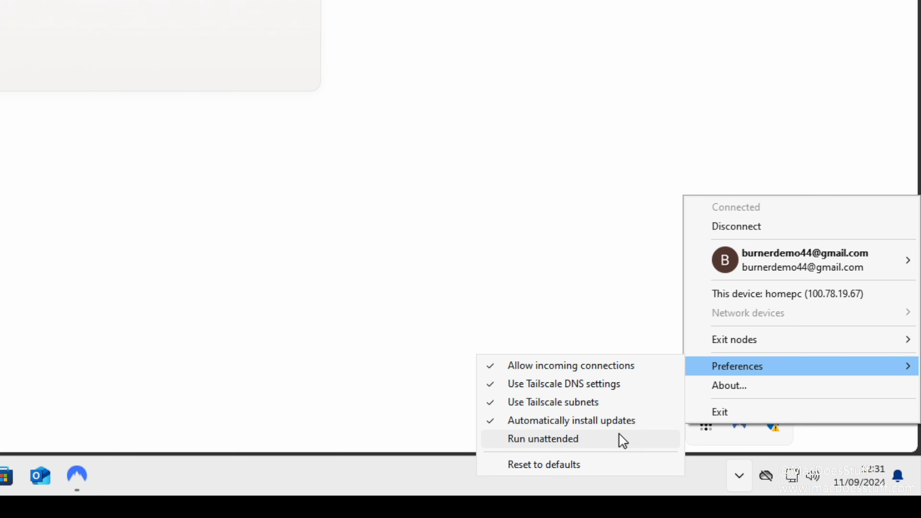
{"action": "left_click", "coordinate": [623, 438]}
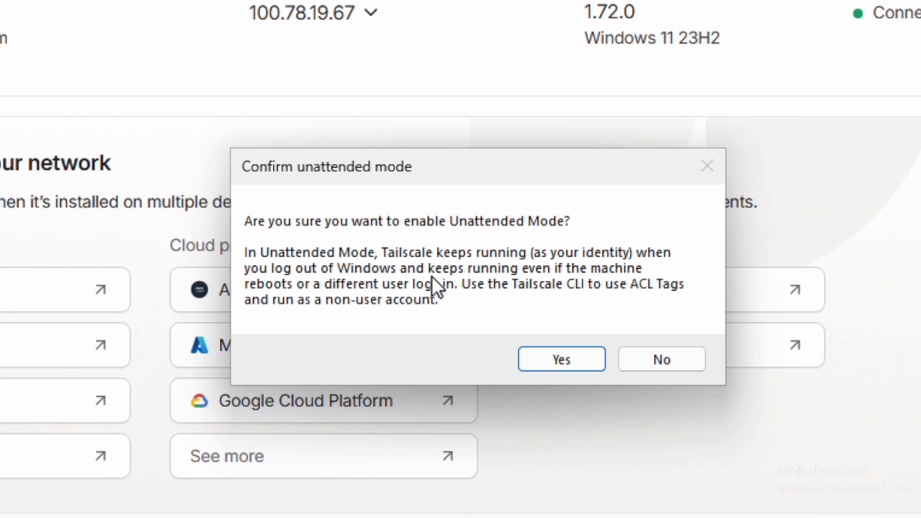
{"action": "left_click", "coordinate": [547, 361]}
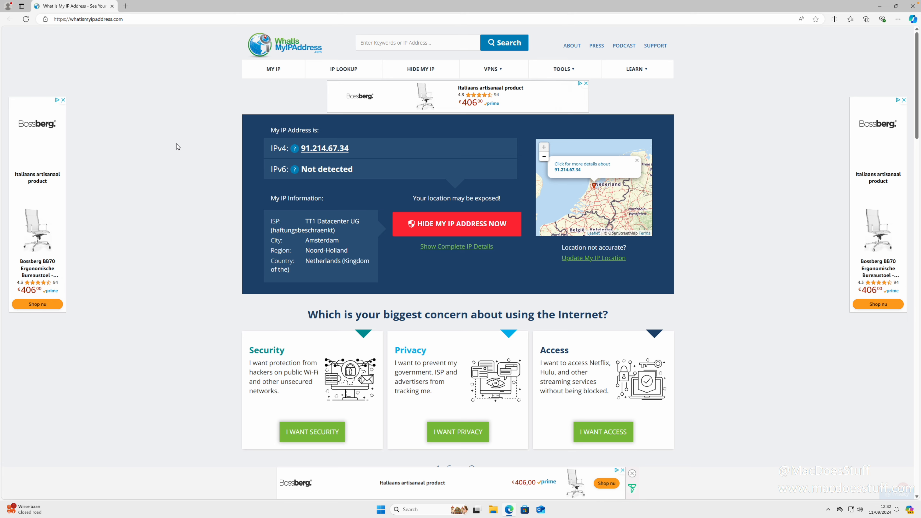
- In a new Edge window, log in to tailscale.com with Google, declining to save the password
{"action": "key", "text": "ctrl+n"}
{"action": "type", "text": "tail"}
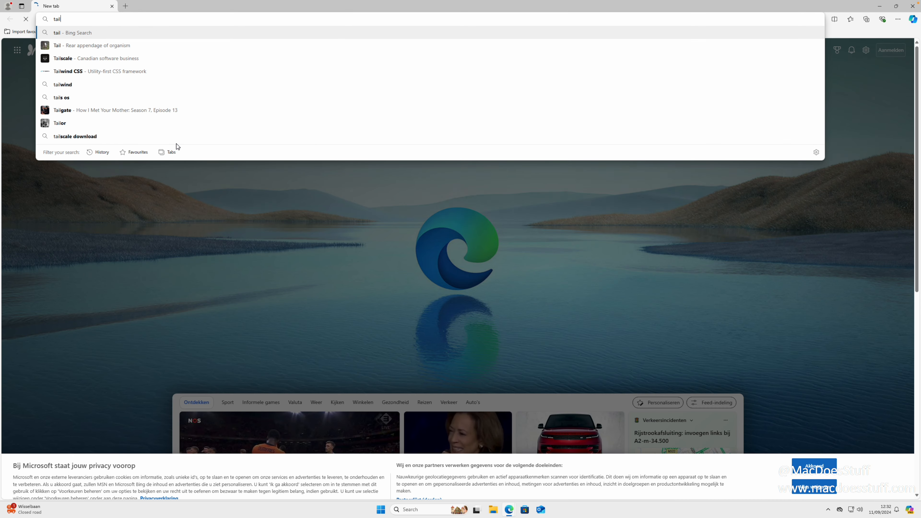
{"action": "type", "text": "scale"}
{"action": "key", "text": "Return"}
{"action": "left_click", "coordinate": [706, 53]}
{"action": "left_click", "coordinate": [466, 129]}
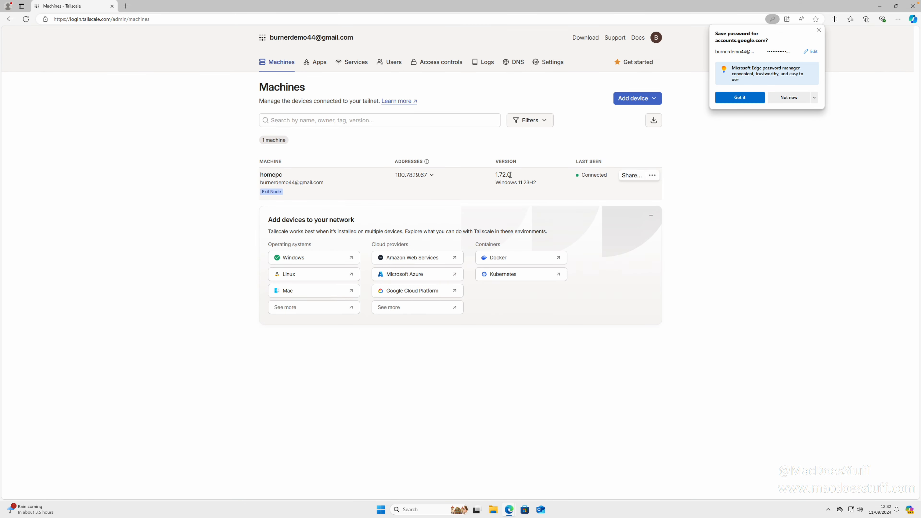
{"action": "left_click", "coordinate": [788, 97]}
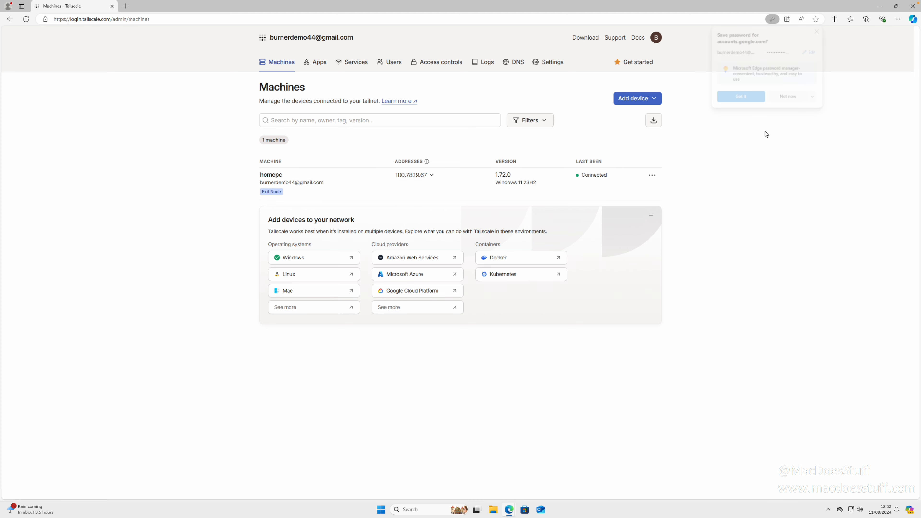
{"action": "left_click", "coordinate": [656, 100]}
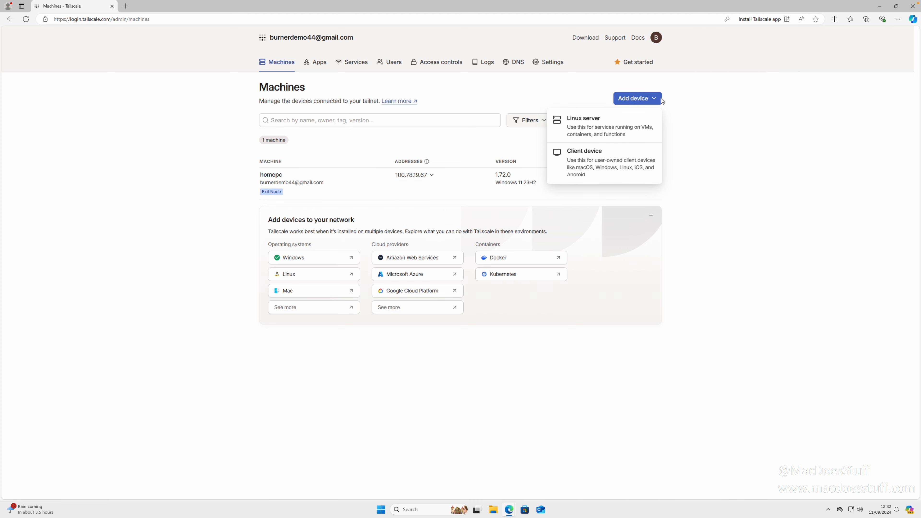
- Add a Windows client device and download the Tailscale for Windows installer
{"action": "left_click", "coordinate": [605, 160]}
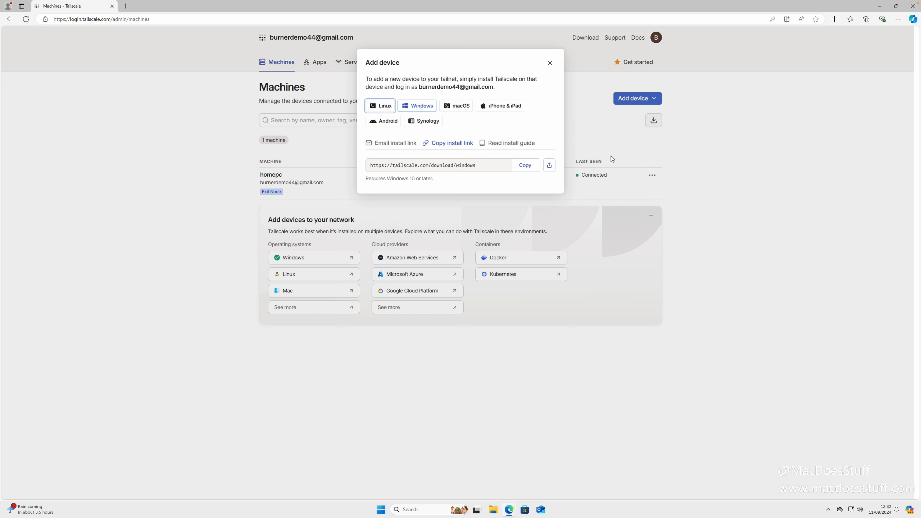
{"action": "left_click", "coordinate": [428, 106]}
{"action": "left_click", "coordinate": [527, 166]}
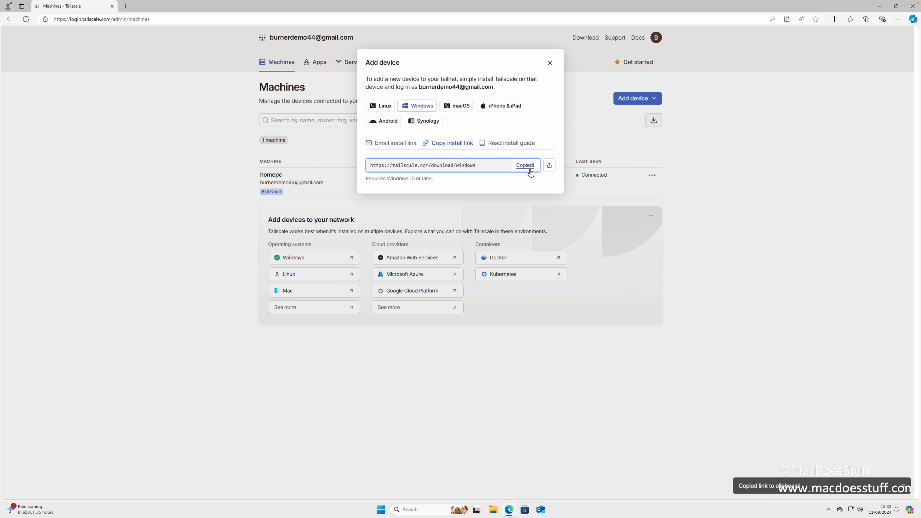
{"action": "left_click", "coordinate": [126, 6]}
{"action": "key", "text": "ctrl+v"}
{"action": "key", "text": "Return"}
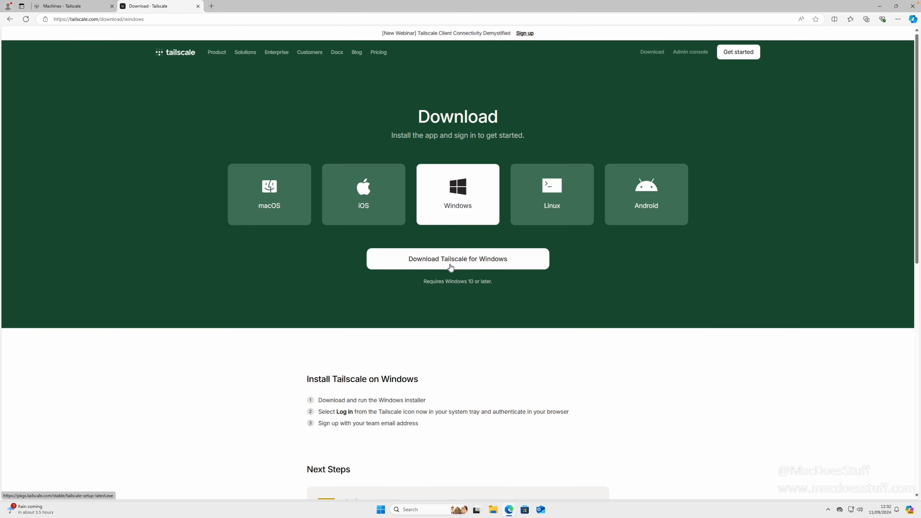
{"action": "left_click", "coordinate": [440, 253]}
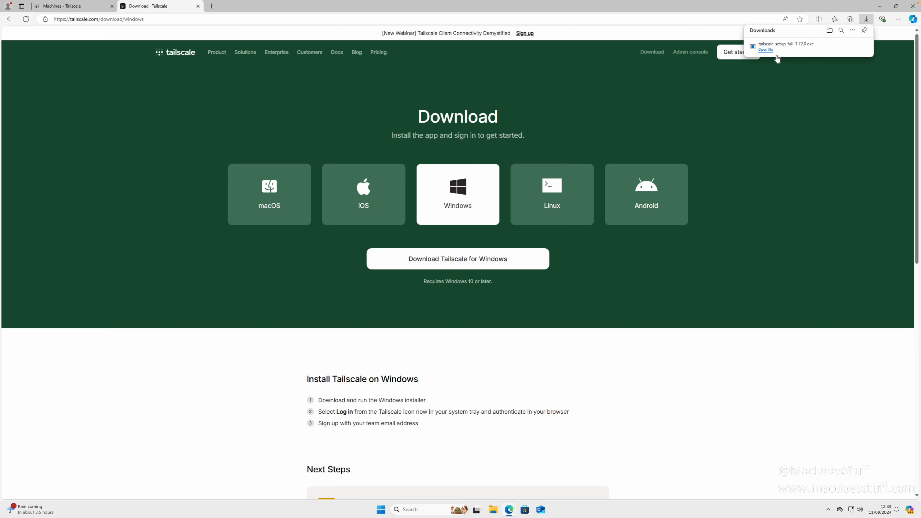
- Install Tailscale with the license accepted, close the installer, and start authentication
{"action": "left_click", "coordinate": [772, 52]}
{"action": "left_click", "coordinate": [198, 7]}
{"action": "left_click", "coordinate": [549, 510]}
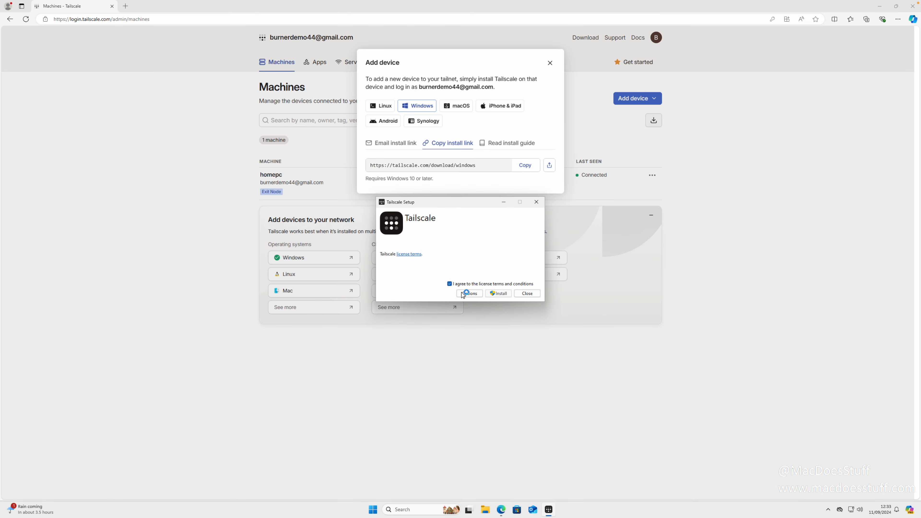
{"action": "left_click", "coordinate": [495, 293]}
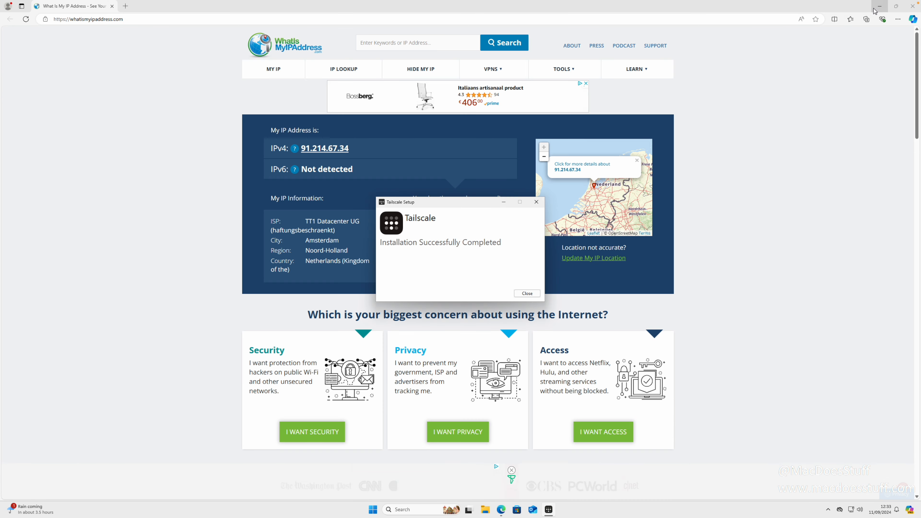
{"action": "left_click", "coordinate": [880, 7]}
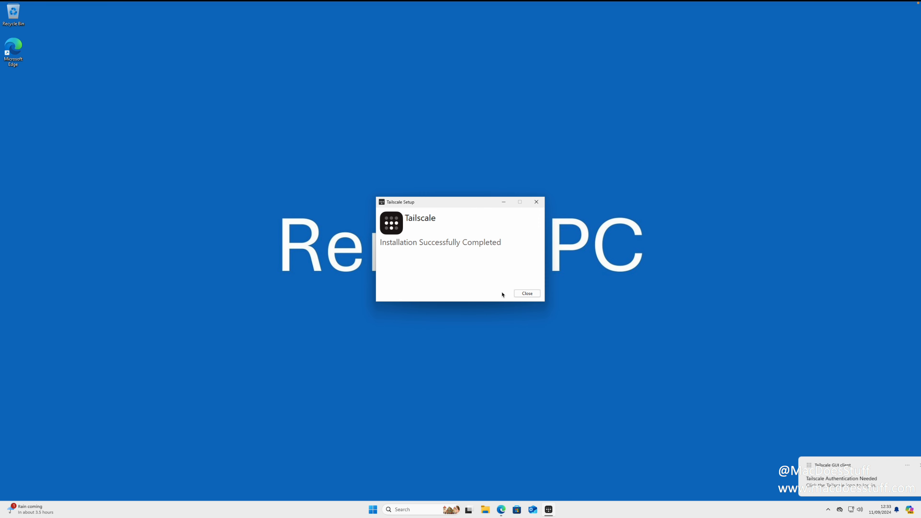
{"action": "left_click", "coordinate": [527, 293]}
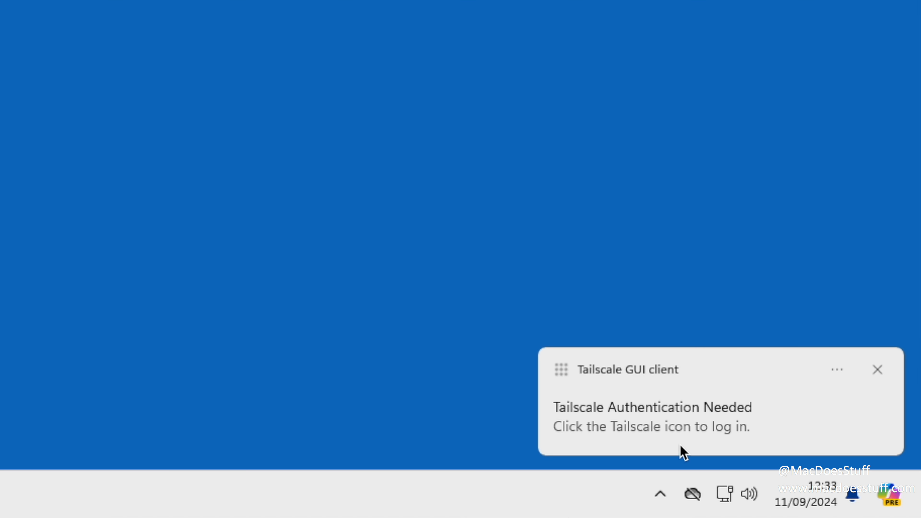
{"action": "left_click", "coordinate": [711, 427]}
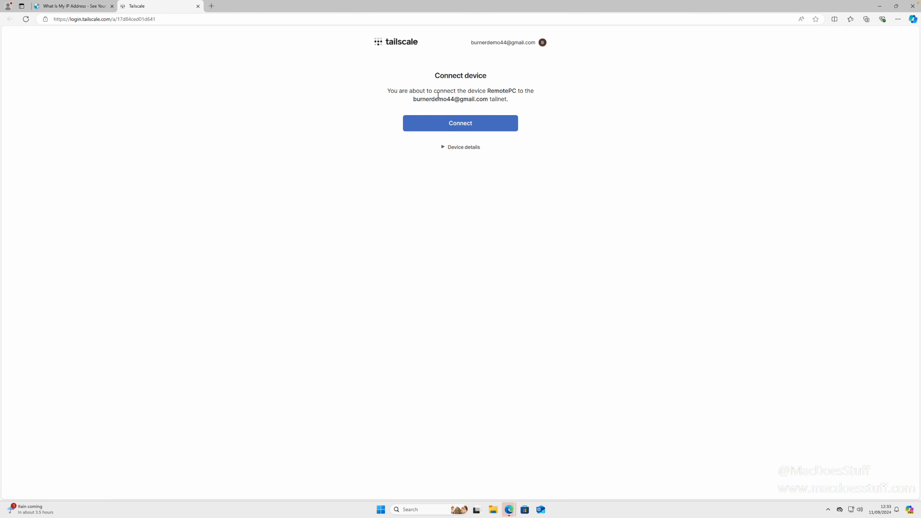
- Connect RemotePC to the tailnet and go to the admin console's Machines page
{"action": "left_click", "coordinate": [450, 126]}
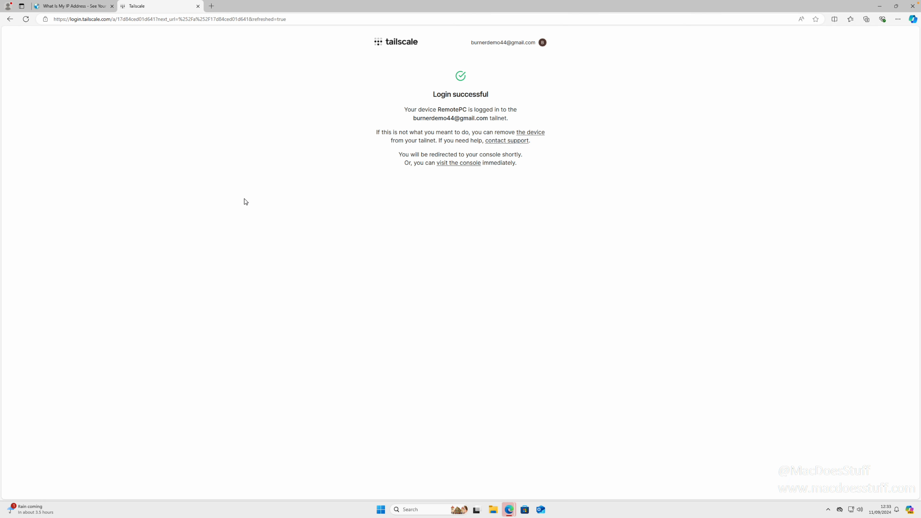
{"action": "left_click", "coordinate": [449, 163]}
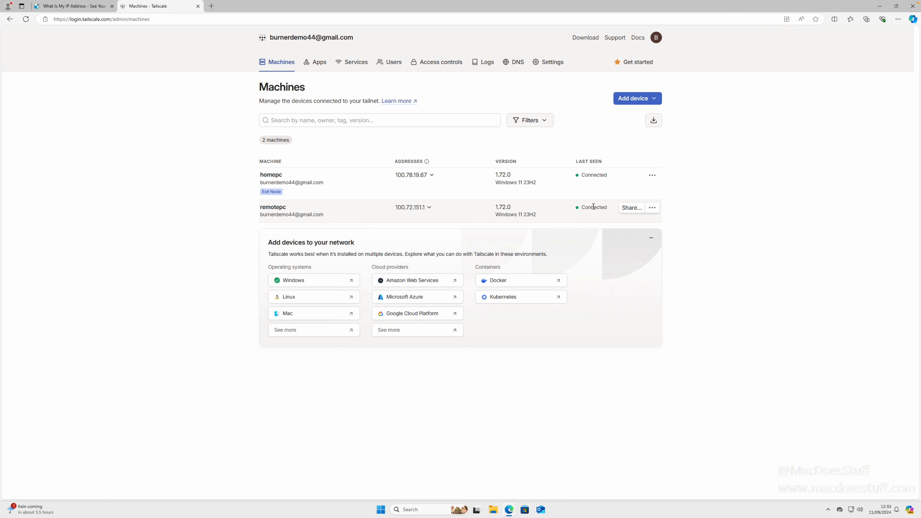
- Recheck the IP page (still 91.214.67.34, Amsterdam), then select homepc as the exit node
{"action": "left_click", "coordinate": [72, 7]}
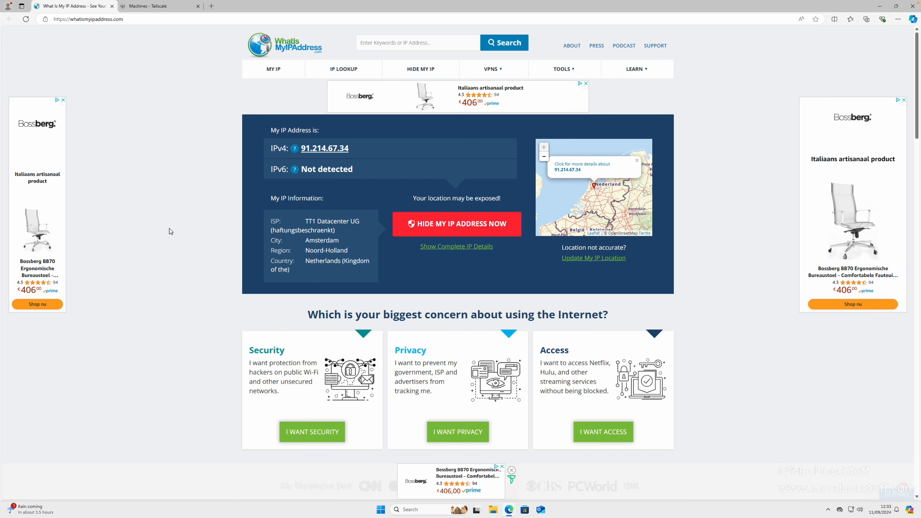
{"action": "key", "text": "F5"}
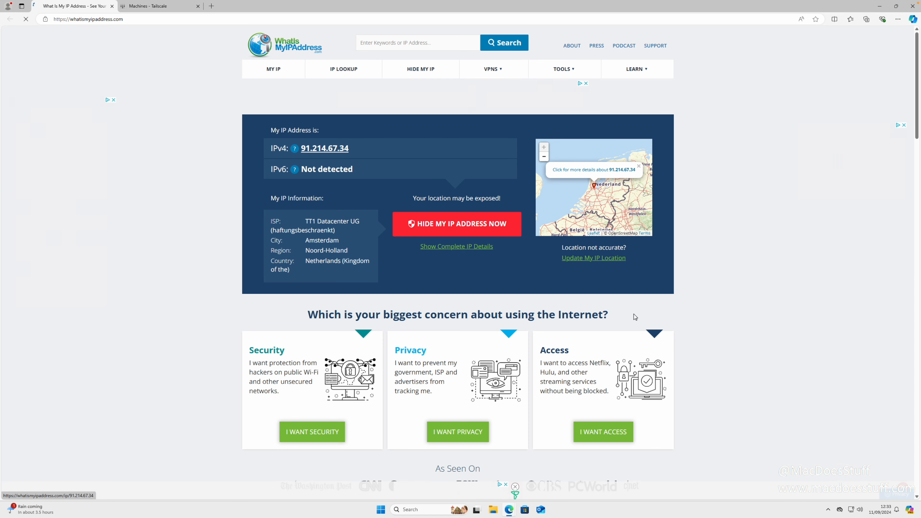
{"action": "left_click", "coordinate": [828, 512]}
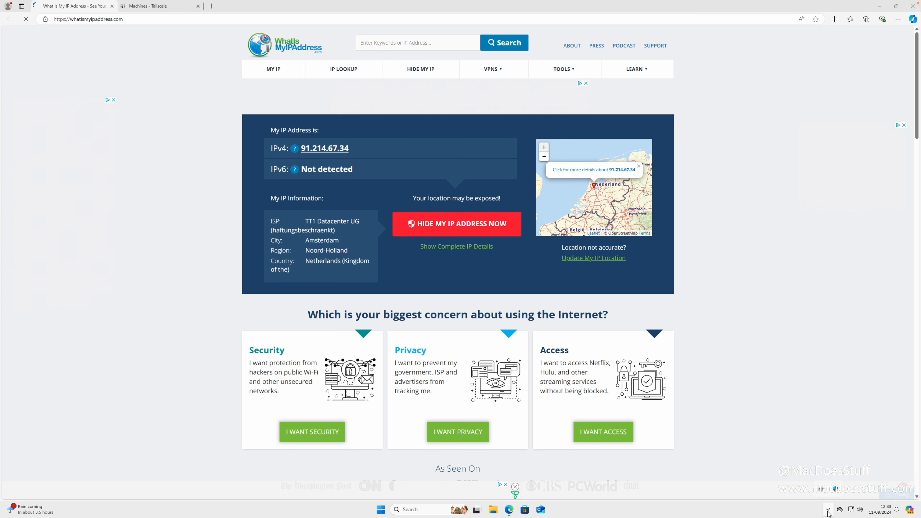
{"action": "left_click", "coordinate": [822, 490]}
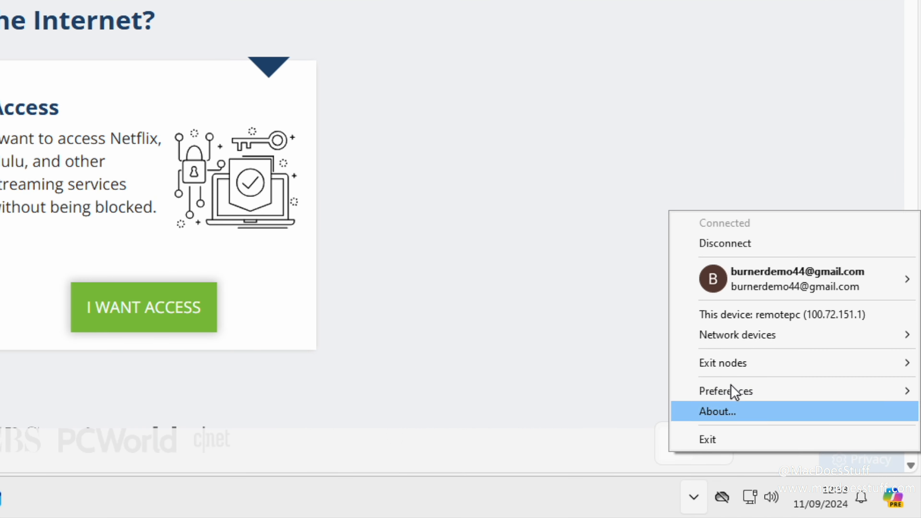
{"action": "mouse_move", "coordinate": [748, 363]}
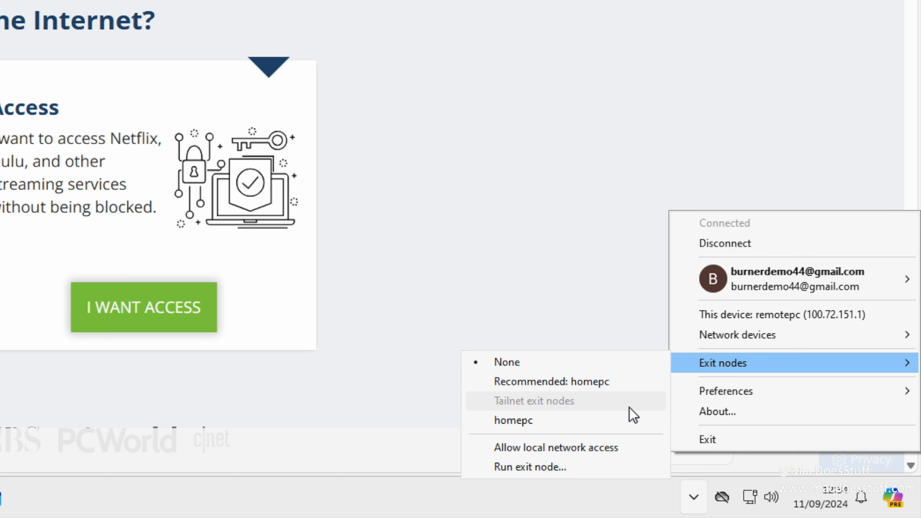
{"action": "left_click", "coordinate": [625, 425]}
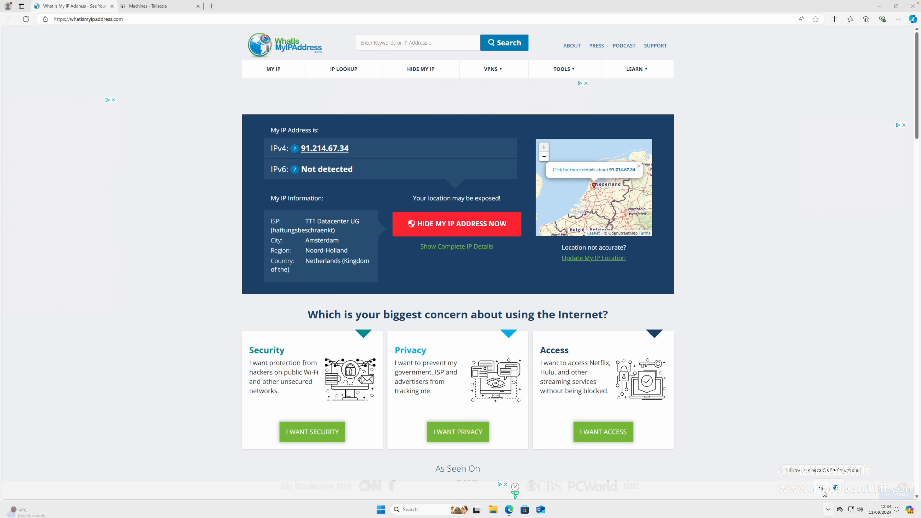
{"action": "left_click", "coordinate": [843, 196]}
- Restart Edge on whatismyipaddress.com, which now shows 193.160.246.171 in London
{"action": "left_click", "coordinate": [911, 7]}
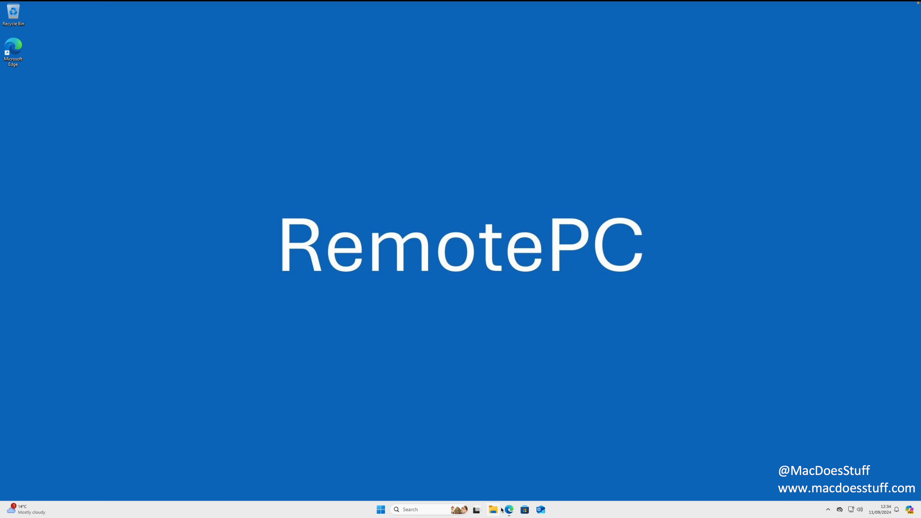
{"action": "right_click", "coordinate": [508, 510]}
{"action": "left_click", "coordinate": [505, 495]}
{"action": "left_click", "coordinate": [510, 510]}
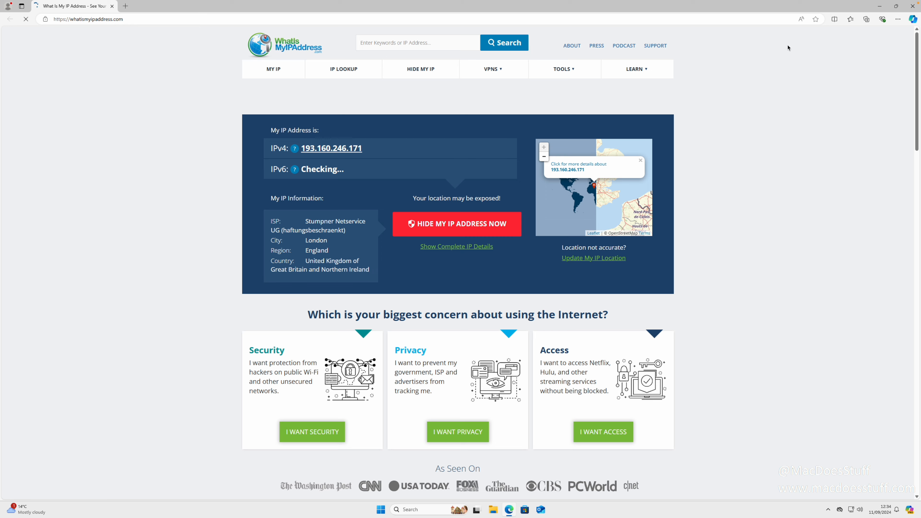
- Compare the IP on the other remote desktop, then maximize the browser and open a new tab
{"action": "left_click", "coordinate": [896, 6]}
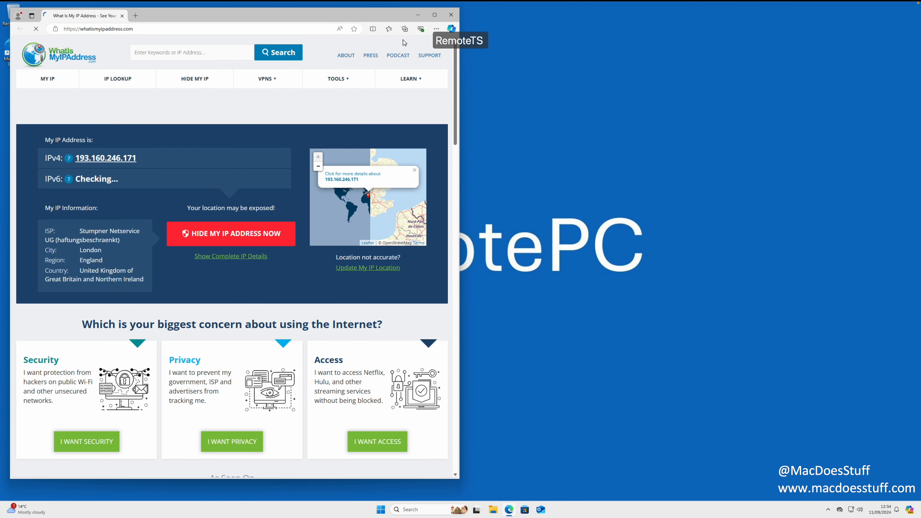
{"action": "left_click_drag", "start_coordinate": [357, 14], "coordinate": [535, 305]}
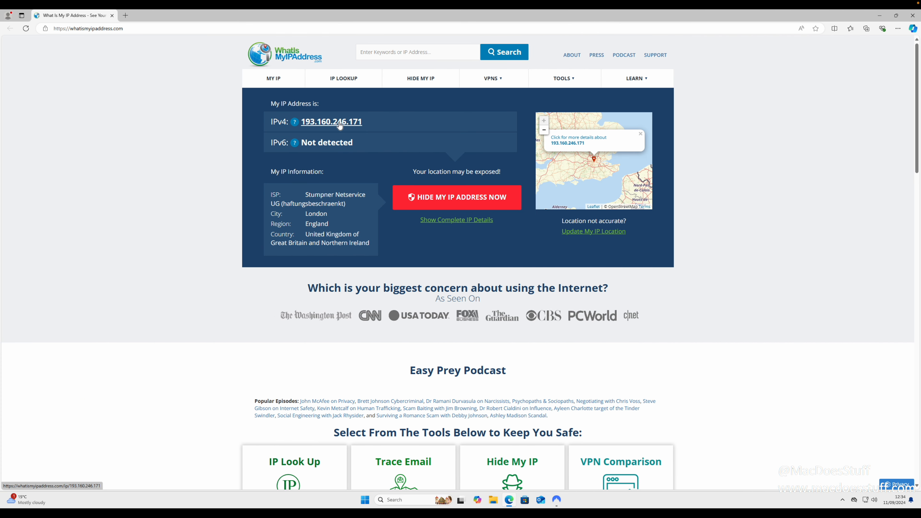
{"action": "key", "text": "ctrl+Right"}
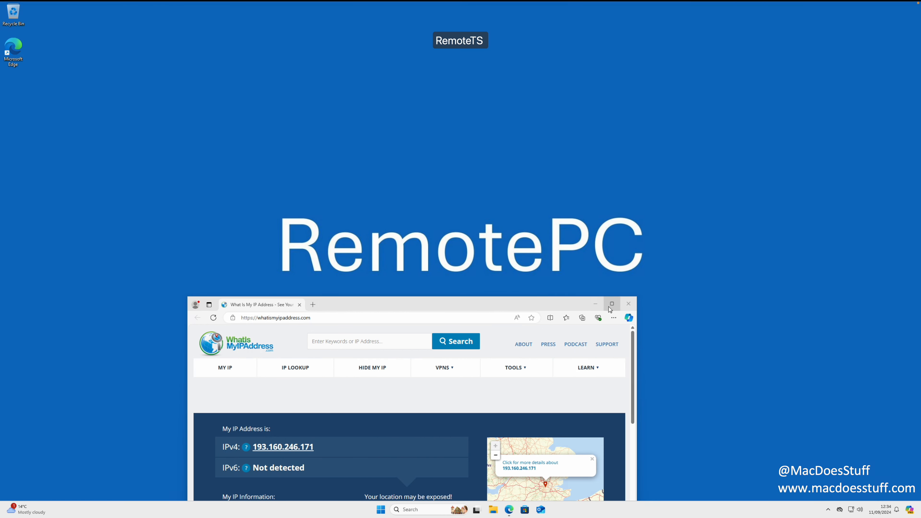
{"action": "left_click", "coordinate": [613, 304]}
{"action": "key", "text": "ctrl+t"}
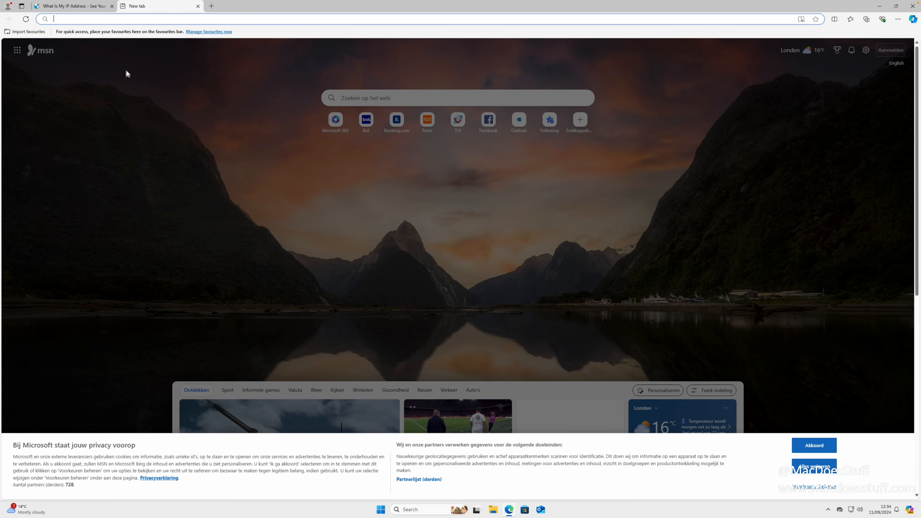
- Run Speedtest (15.45 Mbps down, 4.32 Mbps up), then set the exit node to None
{"action": "type", "text": "speedtest.net/result/16740585560"}
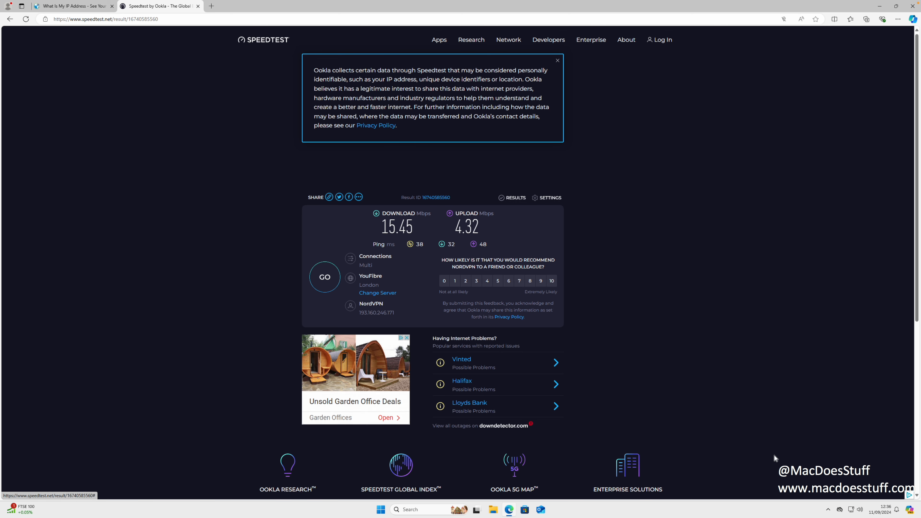
{"action": "left_click", "coordinate": [828, 510]}
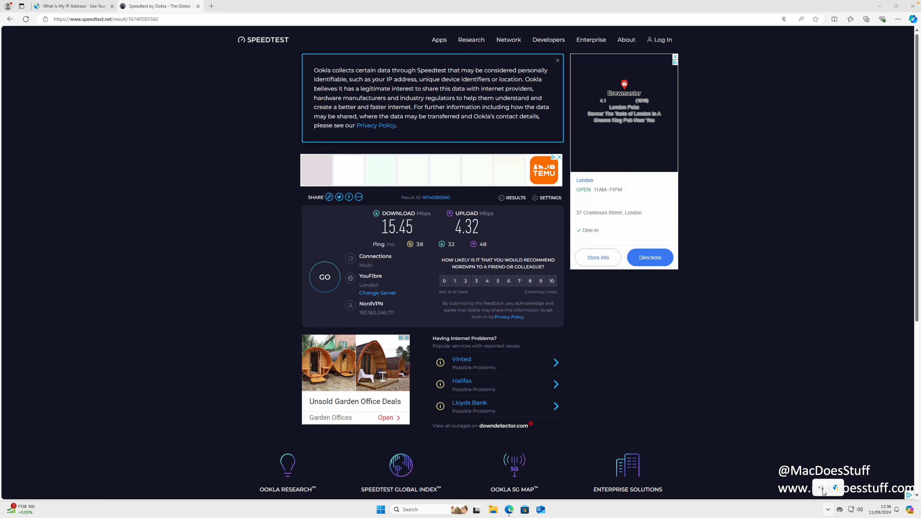
{"action": "left_click", "coordinate": [825, 494]}
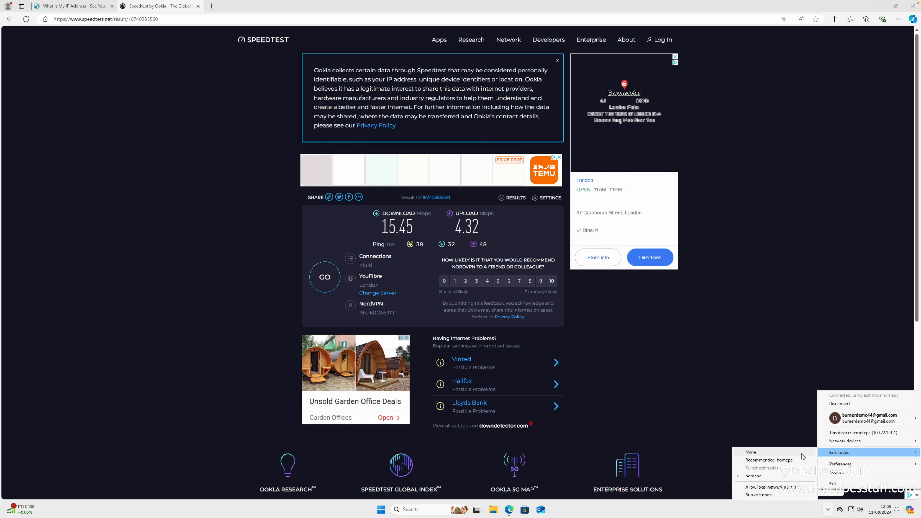
{"action": "left_click", "coordinate": [802, 456]}
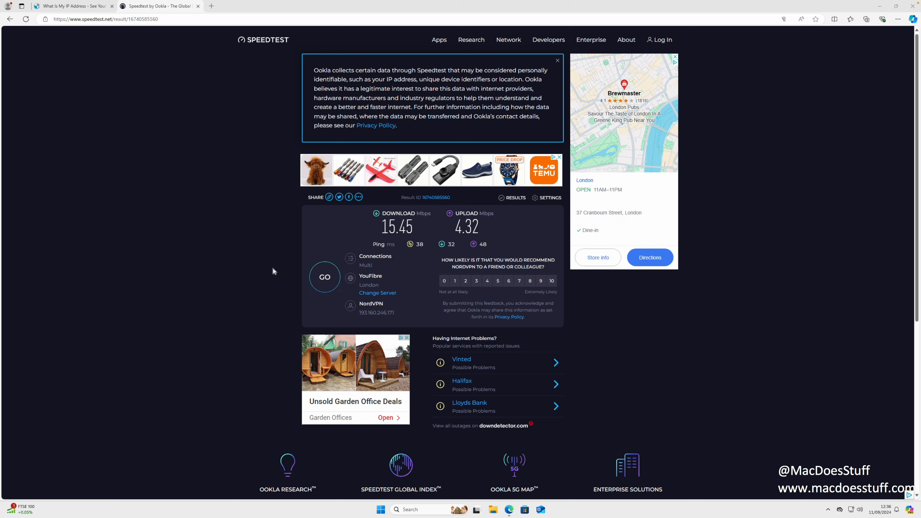
- Load speedtest.net, dismiss the Speedtest for Windows popup, get 278.25/10.62 Mbps results, and close Edge
{"action": "left_click", "coordinate": [223, 20]}
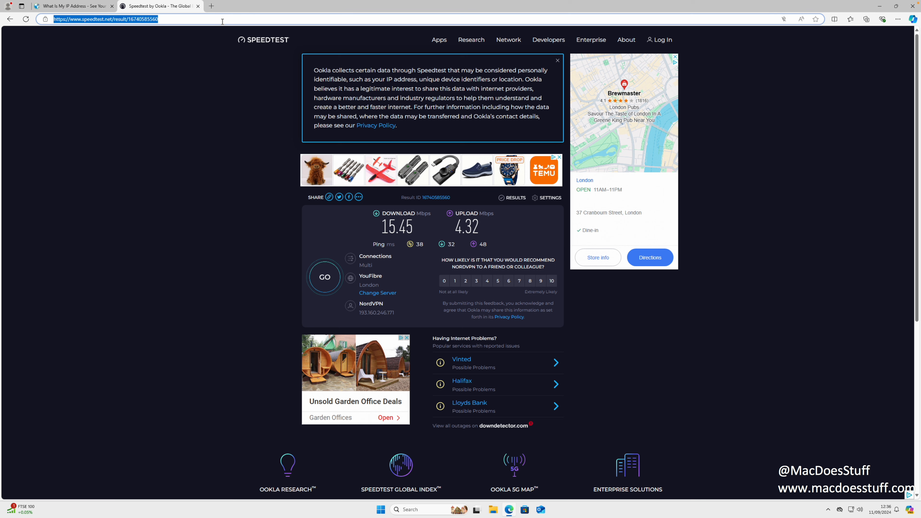
{"action": "type", "text": "speedt"}
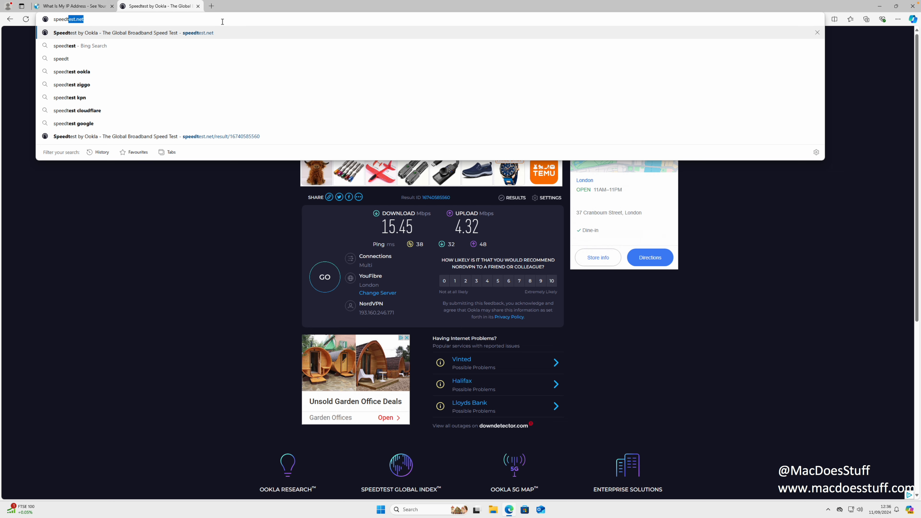
{"action": "key", "text": "Return"}
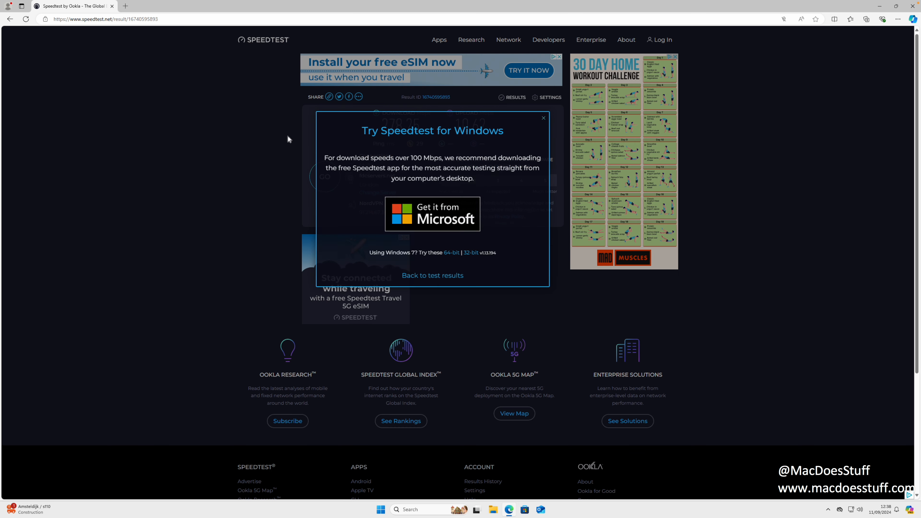
{"action": "left_click", "coordinate": [543, 118]}
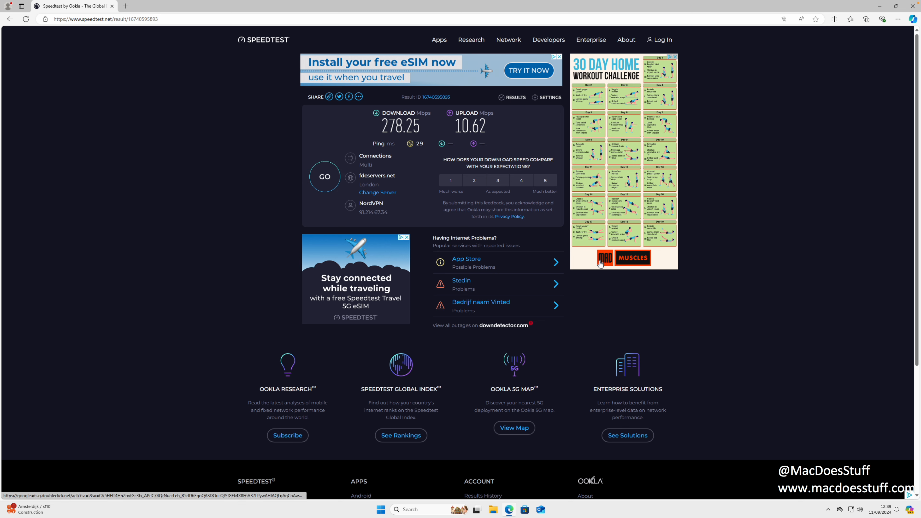
{"action": "left_click", "coordinate": [912, 11]}
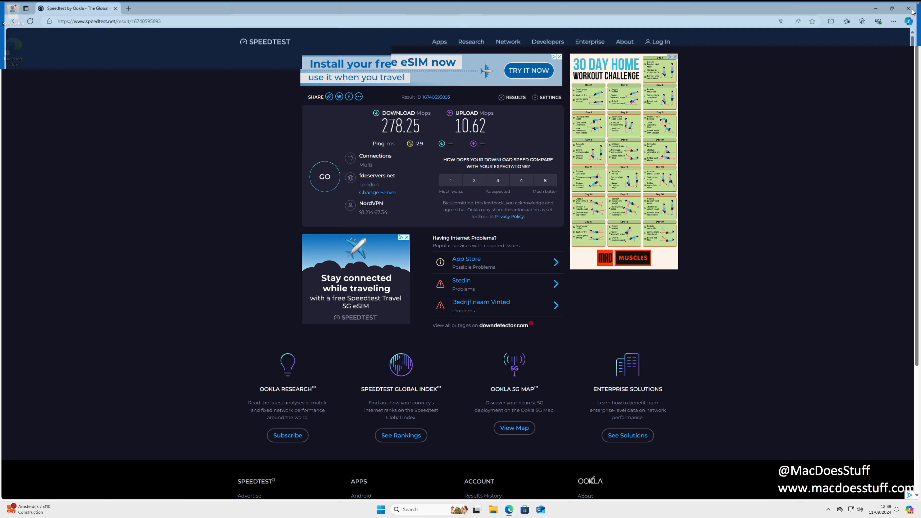